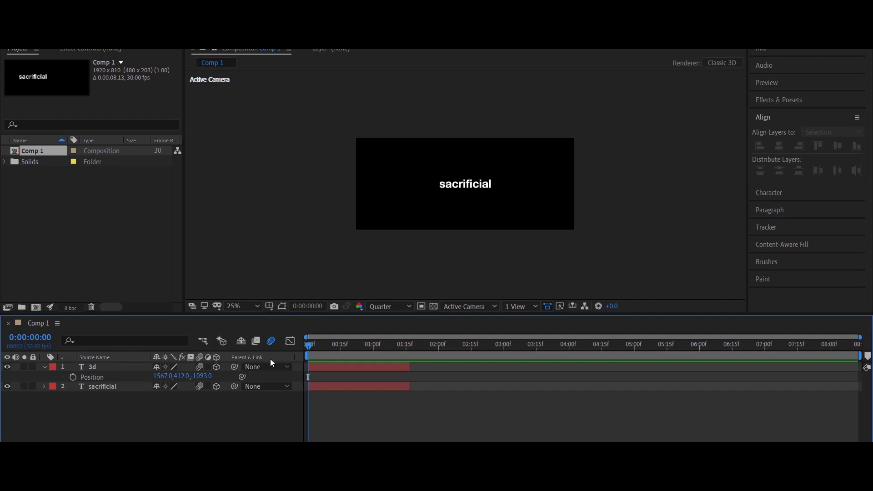
Add a two-node camera with default settings above the text layers and trim it to end at 0:00:01:16.
{"action": "left_click", "coordinate": [329, 367]}
{"action": "right_click", "coordinate": [299, 366]}
{"action": "mouse_move", "coordinate": [312, 254]}
{"action": "left_click", "coordinate": [450, 303]}
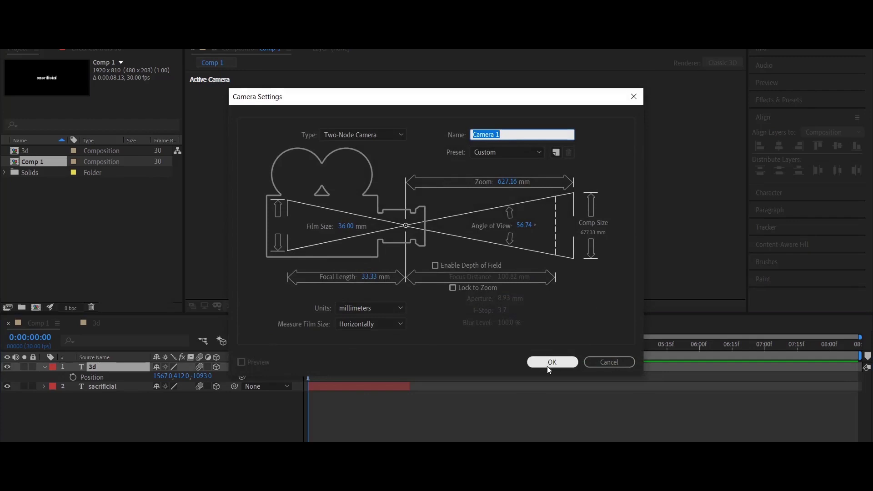
{"action": "left_click", "coordinate": [550, 362]}
{"action": "left_click", "coordinate": [409, 348]}
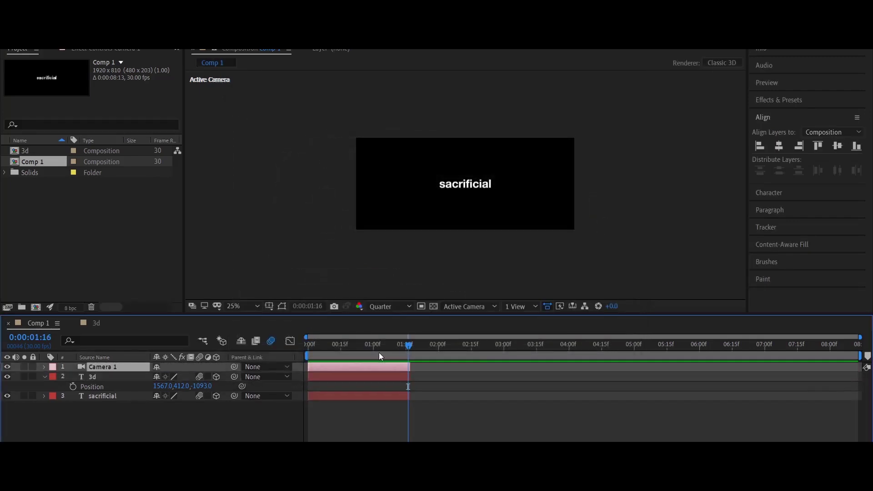
Add a 3D null object with motion blur and trim it to end at 0:00:01:16.
{"action": "right_click", "coordinate": [296, 365]}
{"action": "mouse_move", "coordinate": [340, 259]}
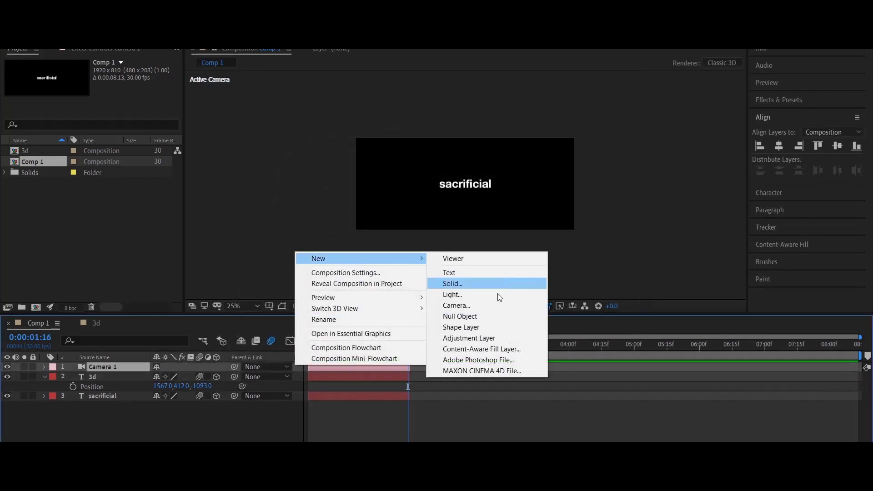
{"action": "left_click", "coordinate": [480, 317]}
{"action": "key", "text": "alt+bracketright"}
Parent the camera layer to the new null object.
{"action": "left_click", "coordinate": [324, 376]}
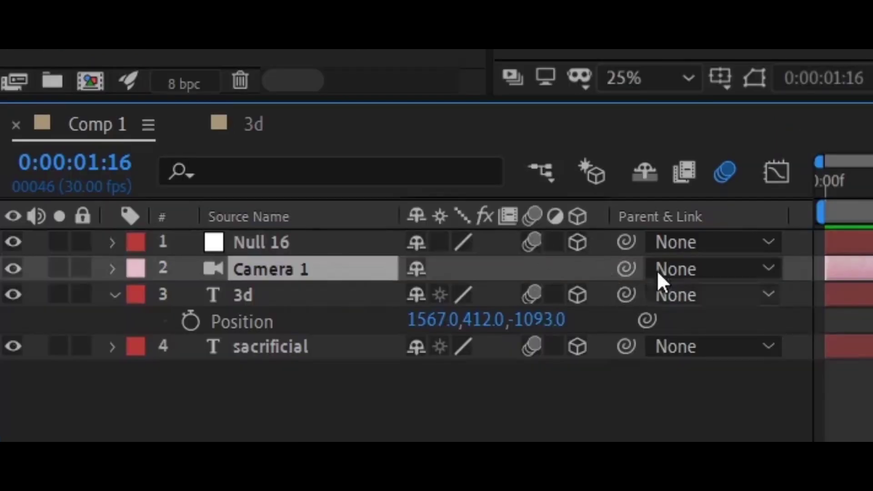
{"action": "left_click_drag", "start_coordinate": [630, 273], "coordinate": [260, 242]}
{"action": "left_click", "coordinate": [261, 242]}
Set the null's position to 950, 401, 427 at the start of the timeline.
{"action": "key", "text": "Home"}
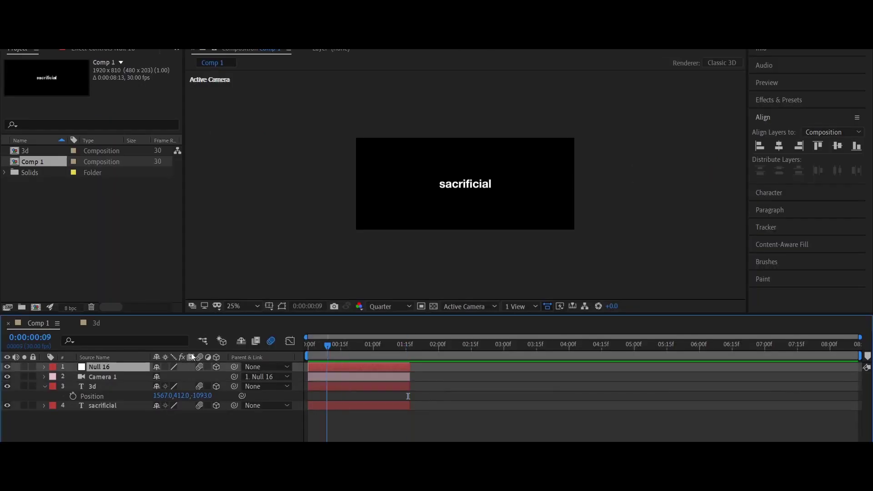
{"action": "key", "text": "p"}
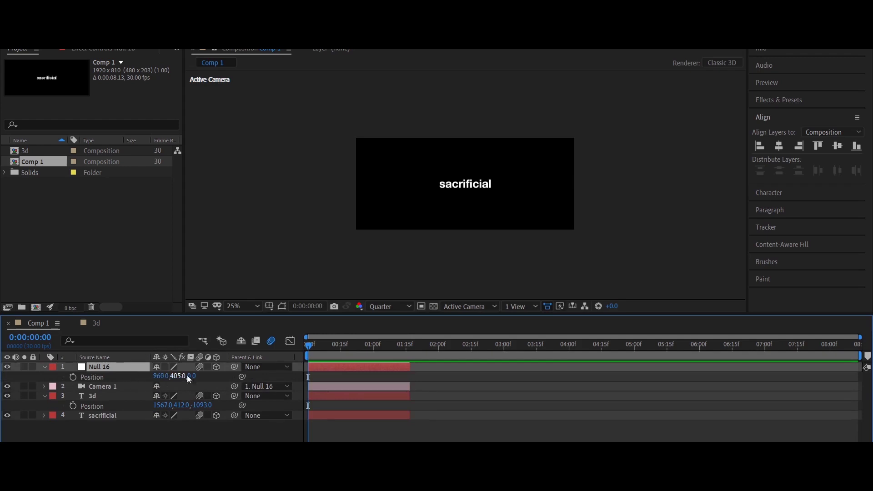
{"action": "left_click_drag", "start_coordinate": [193, 381], "coordinate": [4, 387]}
{"action": "left_click_drag", "start_coordinate": [170, 380], "coordinate": [135, 378]}
{"action": "left_click_drag", "start_coordinate": [202, 379], "coordinate": [21, 383]}
{"action": "left_click_drag", "start_coordinate": [164, 379], "coordinate": [228, 380]}
{"action": "left_click", "coordinate": [447, 373]}
{"action": "left_click", "coordinate": [347, 370]}
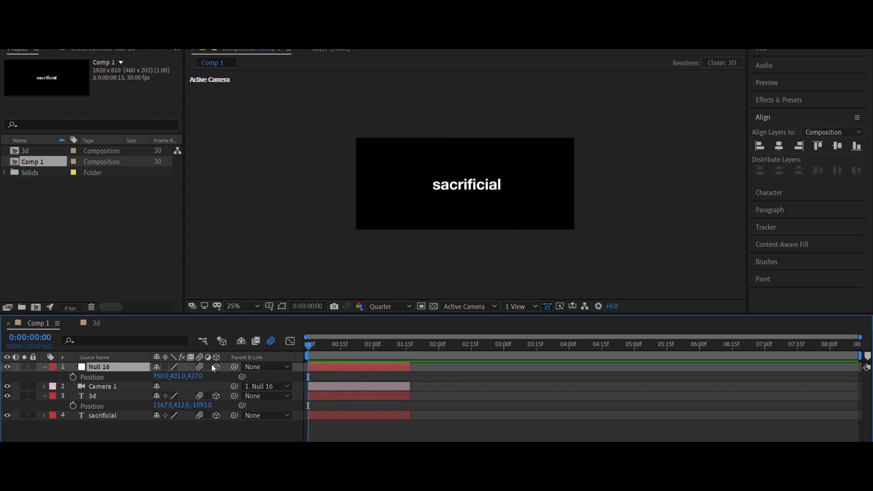
Keyframe the null's position from the first frame to a Z value of -740 at 0:00:01:00.
{"action": "left_click", "coordinate": [73, 377]}
{"action": "left_click_drag", "start_coordinate": [316, 352], "coordinate": [368, 354]}
{"action": "left_click_drag", "start_coordinate": [195, 377], "coordinate": [169, 389]}
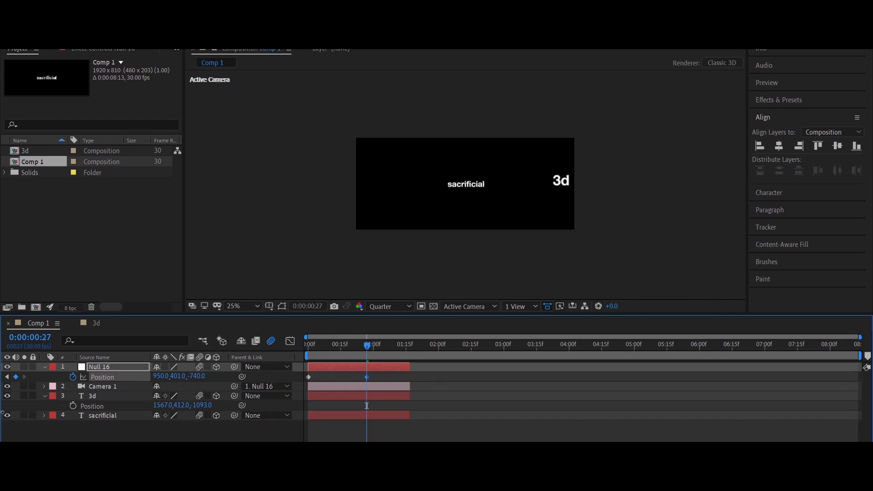
{"action": "left_click_drag", "start_coordinate": [367, 379], "coordinate": [372, 381]}
Apply Easy Ease to both of the null's position keyframes and show them in the Graph Editor.
{"action": "key", "text": "Home"}
{"action": "left_click", "coordinate": [217, 375]}
{"action": "left_click", "coordinate": [102, 377]}
{"action": "key", "text": "F9"}
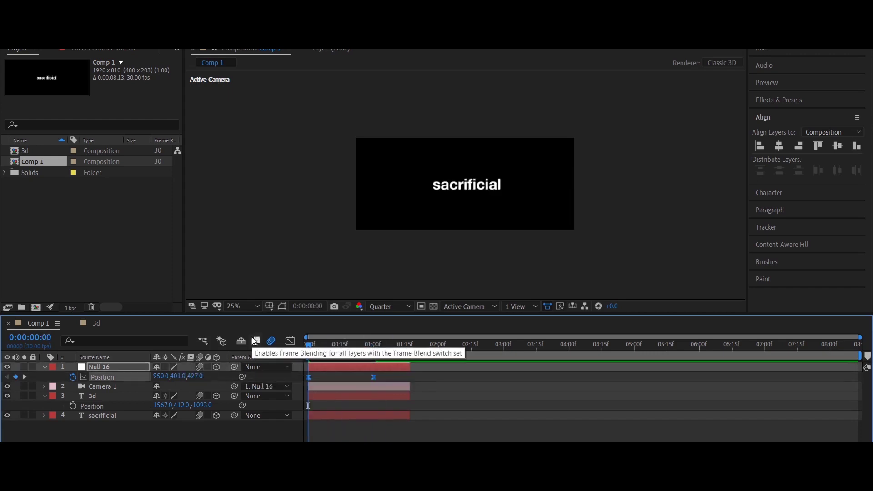
{"action": "left_click", "coordinate": [291, 340]}
Switch the null's position curve to the value graph and back to the speed graph.
{"action": "right_click", "coordinate": [403, 387]}
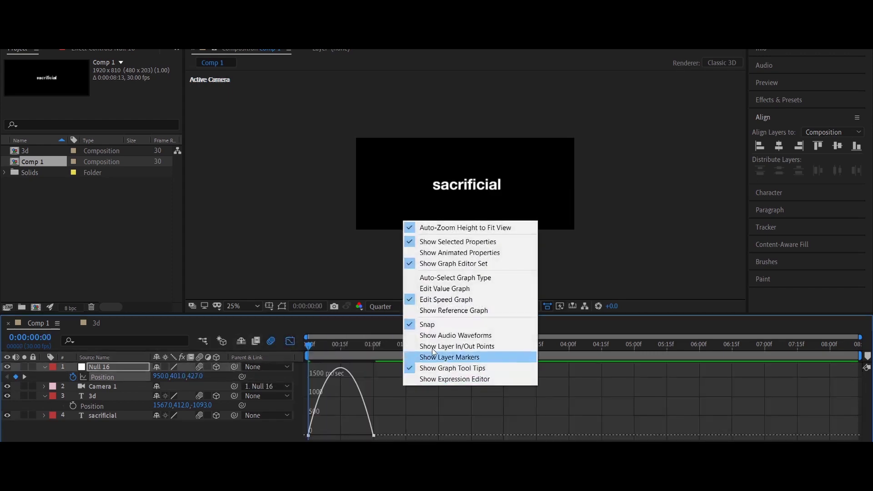
{"action": "left_click", "coordinate": [446, 278]}
{"action": "right_click", "coordinate": [371, 409]}
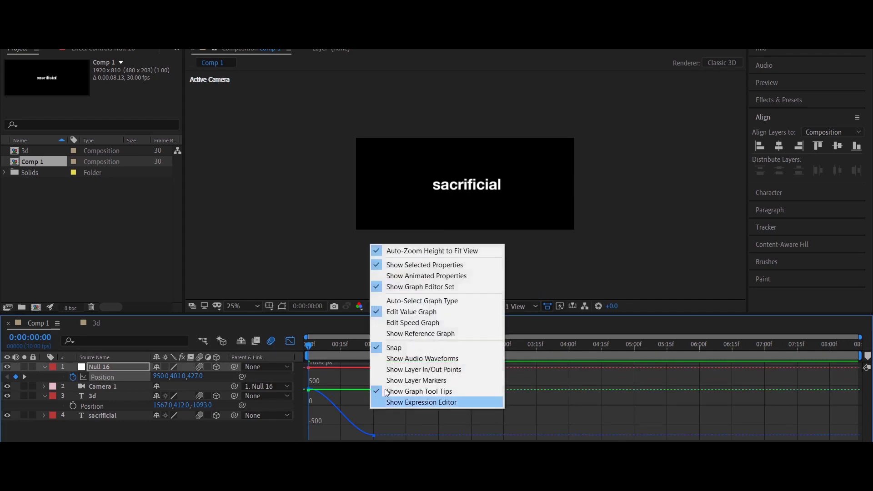
{"action": "left_click", "coordinate": [441, 323]}
{"action": "right_click", "coordinate": [429, 387]}
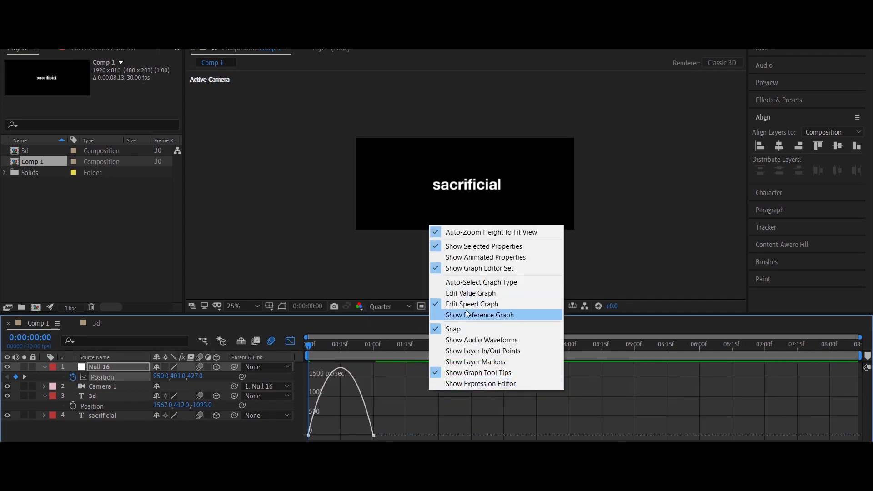
{"action": "left_click", "coordinate": [409, 413]}
{"action": "right_click", "coordinate": [411, 411]}
{"action": "left_click", "coordinate": [383, 392]}
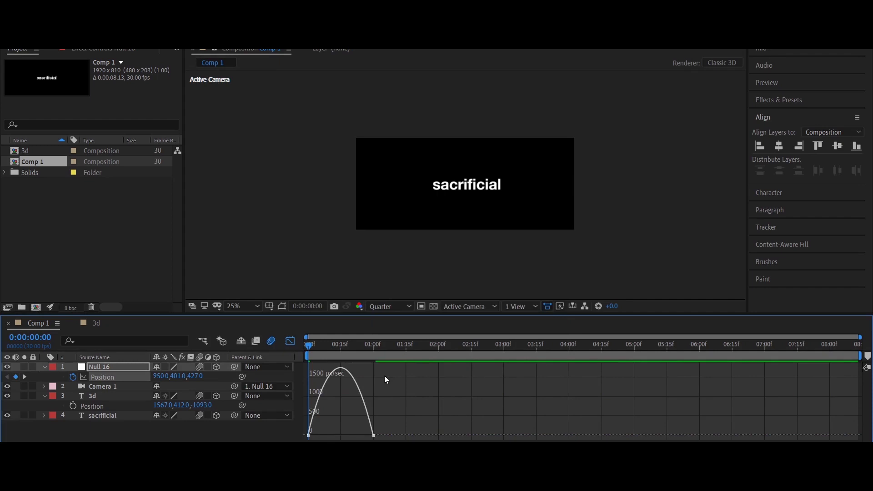
{"action": "right_click", "coordinate": [384, 375]}
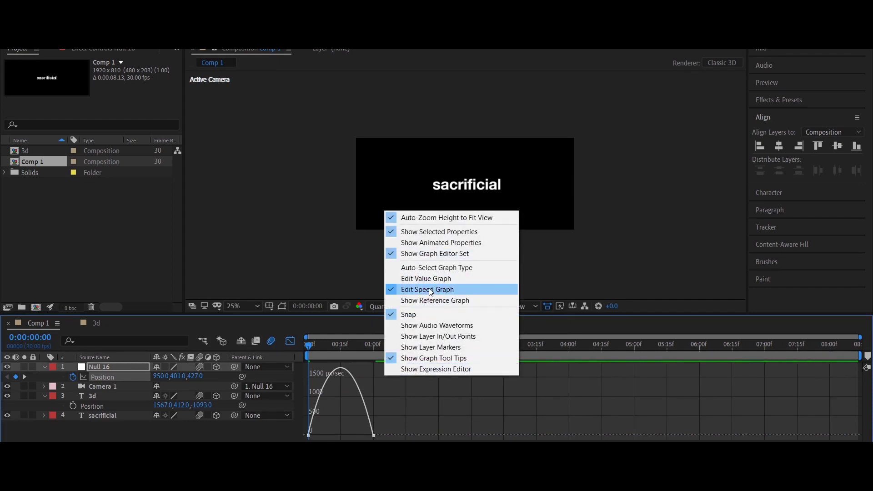
{"action": "left_click", "coordinate": [399, 417]}
Adjust the ease handles of both position keyframes so the speed peaks sharply at about 0:00:00:09.
{"action": "left_click_drag", "start_coordinate": [428, 439], "coordinate": [304, 364]}
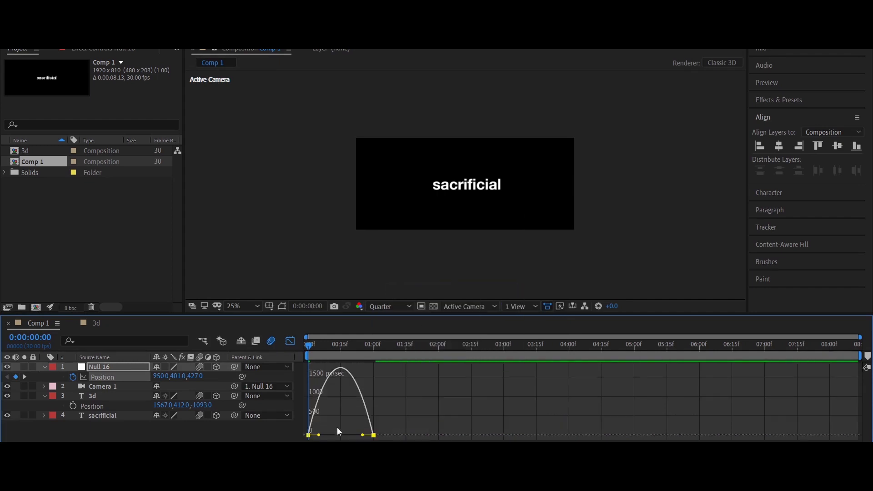
{"action": "key", "text": "Caps_Lock"}
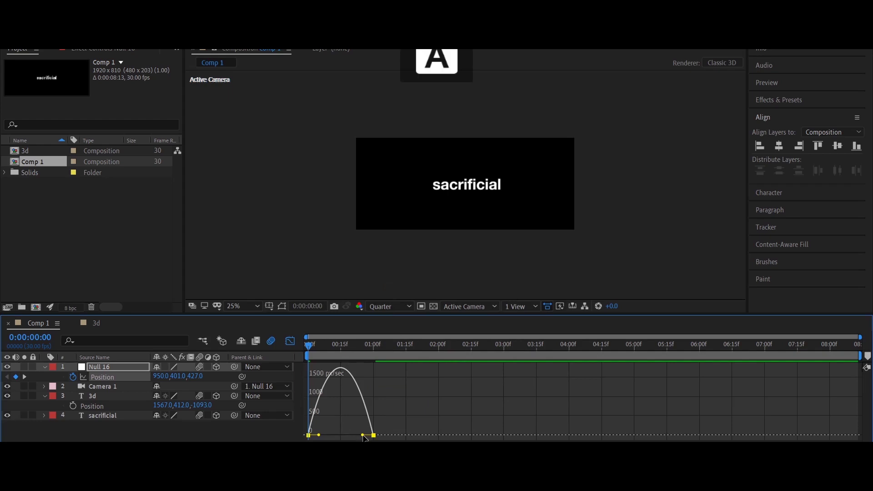
{"action": "left_click_drag", "start_coordinate": [362, 436], "coordinate": [326, 436]}
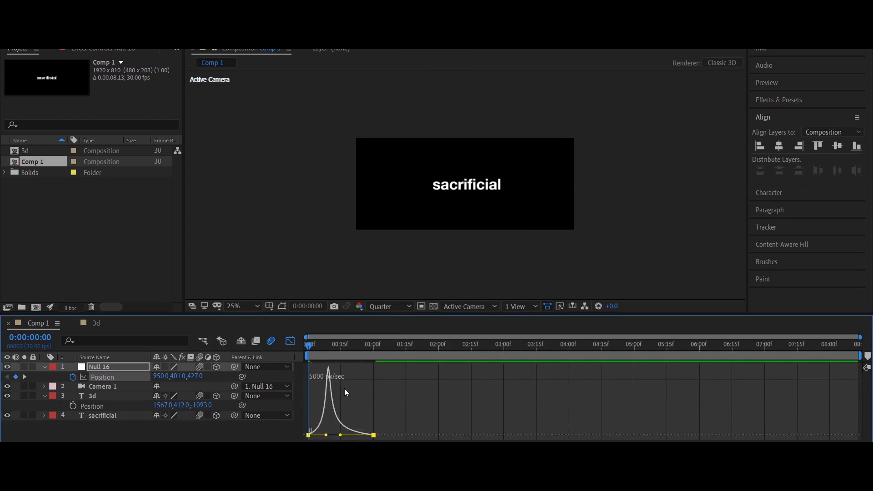
Preview the camera move from the start of the composition to check its easing.
{"action": "key", "text": "space"}
{"action": "key", "text": "space"}
{"action": "key", "text": "Home"}
{"action": "key", "text": "space"}
{"action": "key", "text": "space"}
{"action": "left_click_drag", "start_coordinate": [338, 346], "coordinate": [301, 370]}
{"action": "key", "text": "space"}
{"action": "key", "text": "space"}
Try shortening the first position keyframe's ease handle so the speed peaks at the very start, and preview the move.
{"action": "left_click_drag", "start_coordinate": [353, 362], "coordinate": [353, 382]}
{"action": "left_click_drag", "start_coordinate": [415, 413], "coordinate": [312, 434]}
{"action": "left_click_drag", "start_coordinate": [323, 348], "coordinate": [212, 348]}
{"action": "key", "text": "space"}
{"action": "left_click_drag", "start_coordinate": [388, 359], "coordinate": [323, 374]}
{"action": "key", "text": "space"}
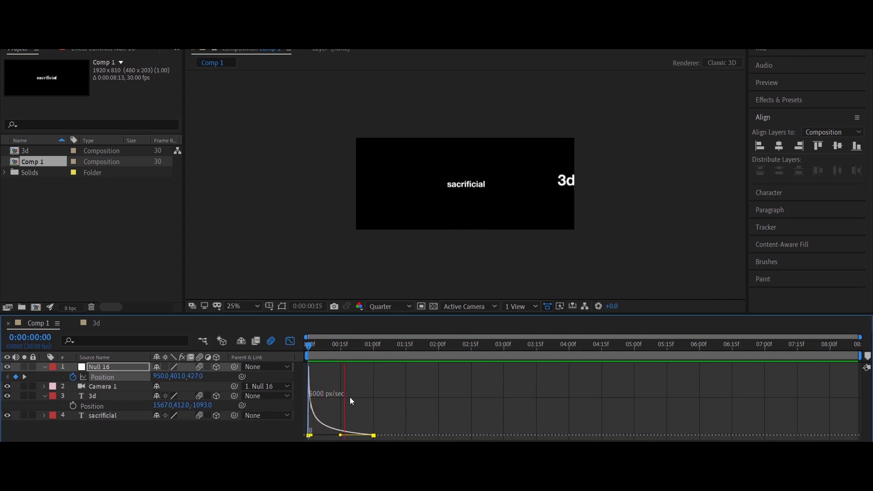
{"action": "left_click_drag", "start_coordinate": [312, 435], "coordinate": [310, 436]}
{"action": "left_click_drag", "start_coordinate": [327, 348], "coordinate": [230, 352]}
{"action": "key", "text": "space"}
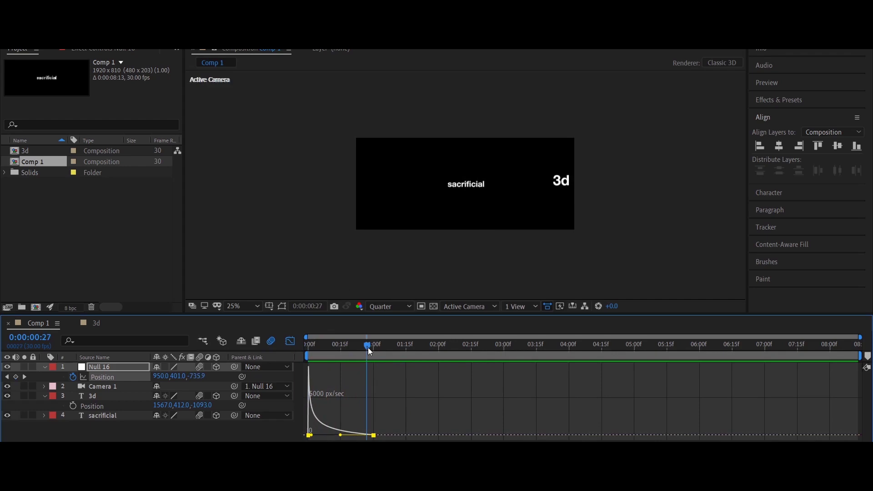
{"action": "key", "text": "space"}
Lengthen the first keyframe's ease handle so the speed peaks at about 0:00:00:09, preview the move and leave the Graph Editor.
{"action": "left_click_drag", "start_coordinate": [311, 436], "coordinate": [325, 435]}
{"action": "left_click_drag", "start_coordinate": [324, 354], "coordinate": [247, 367]}
{"action": "key", "text": "space"}
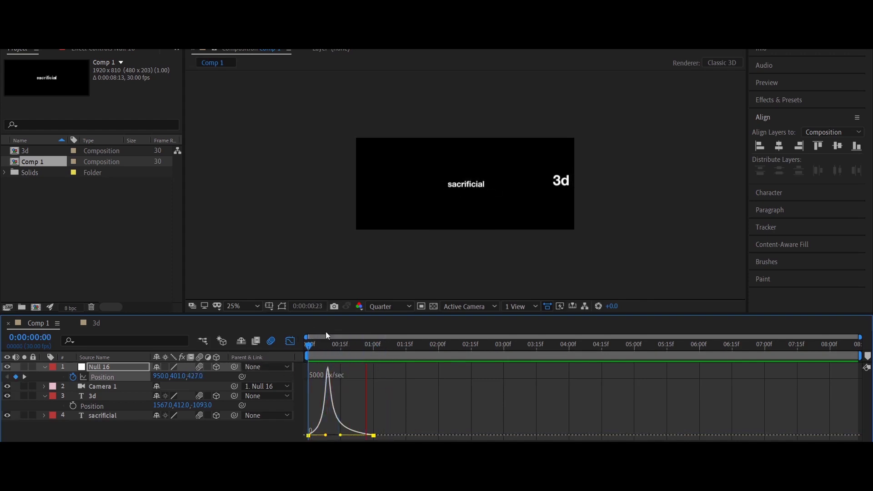
{"action": "key", "text": "space"}
{"action": "left_click", "coordinate": [290, 341]}
Add a second null object with 3D and motion blur enabled, and trim it to end at 0:00:01:16.
{"action": "left_click", "coordinate": [382, 386]}
{"action": "left_click_drag", "start_coordinate": [369, 345], "coordinate": [349, 363]}
{"action": "left_click", "coordinate": [329, 367]}
{"action": "right_click", "coordinate": [299, 365]}
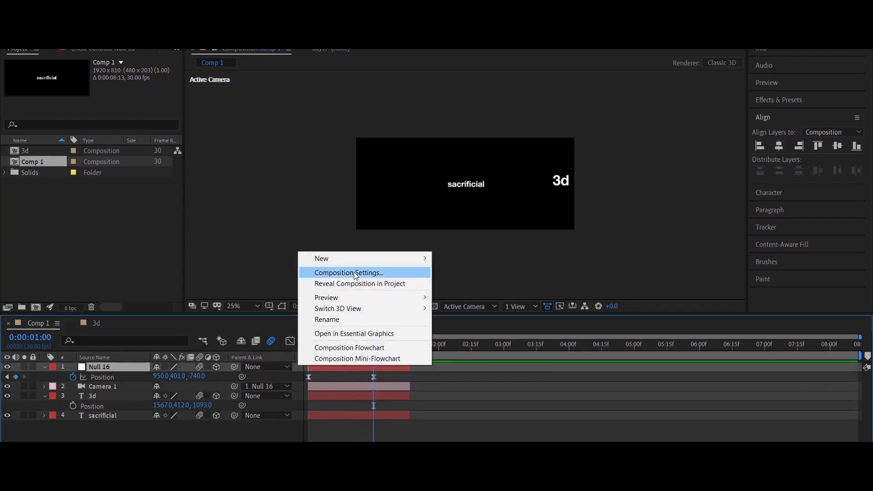
{"action": "mouse_move", "coordinate": [322, 258]}
{"action": "left_click", "coordinate": [476, 318]}
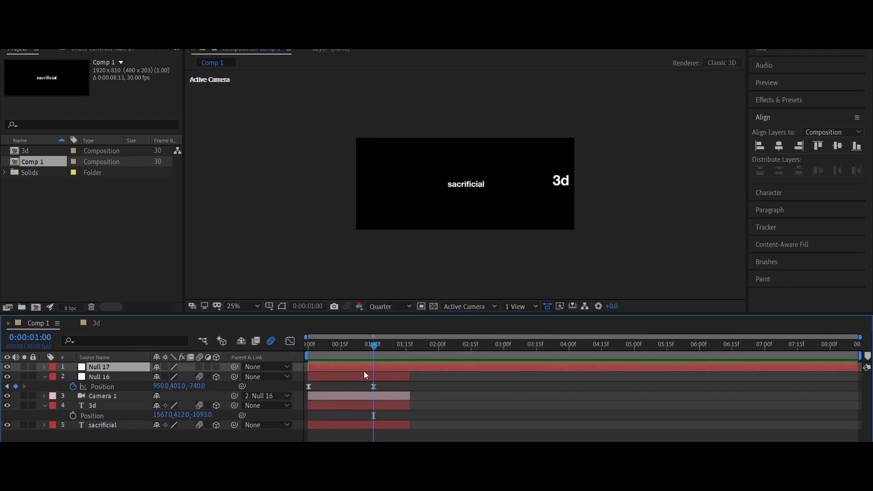
{"action": "left_click_drag", "start_coordinate": [412, 346], "coordinate": [235, 368]}
{"action": "key", "text": "alt+bracketright"}
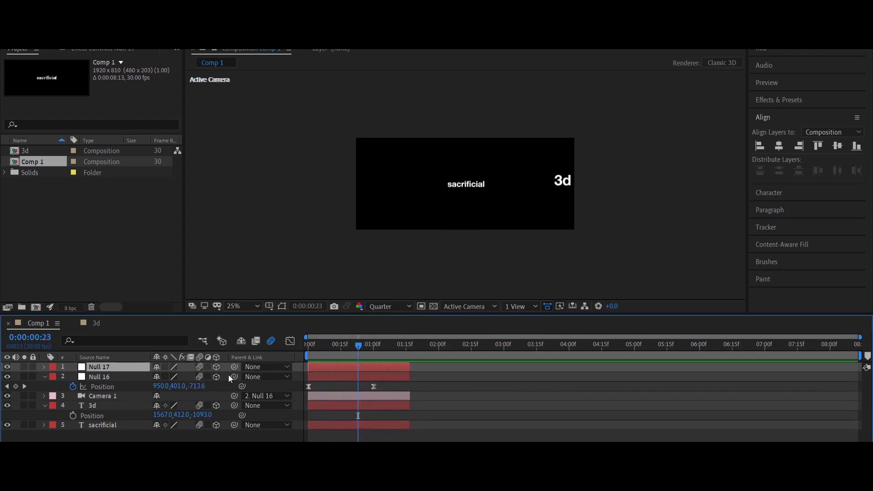
Parent the camera's null to the second null object.
{"action": "left_click", "coordinate": [380, 379]}
{"action": "left_click_drag", "start_coordinate": [237, 379], "coordinate": [113, 367]}
{"action": "mouse_move", "coordinate": [392, 353]}
{"action": "left_mouse_down"}
{"action": "mouse_move", "coordinate": [322, 361]}
{"action": "mouse_move", "coordinate": [378, 356]}
{"action": "left_mouse_up"}
Keyframe the second null's position from 0:00:00:15 to an X value of 1641 at 0:00:01:12, centring the 3d text.
{"action": "left_click", "coordinate": [335, 368]}
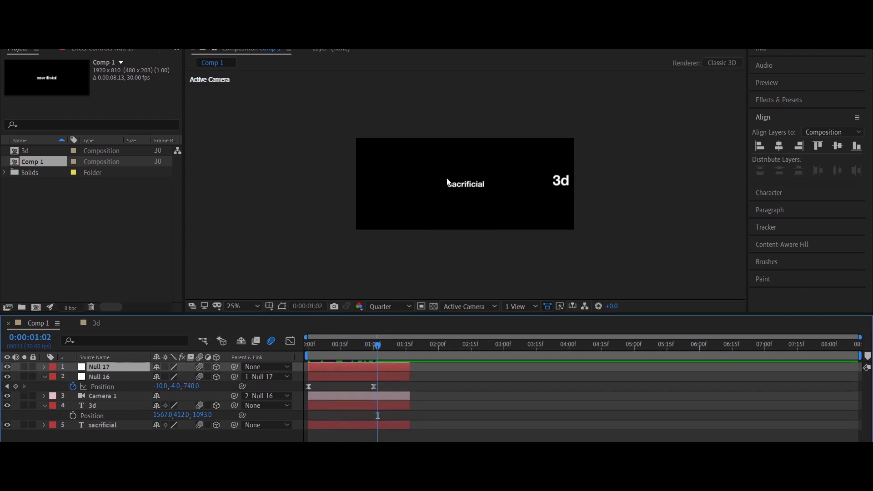
{"action": "key", "text": "p"}
{"action": "left_click_drag", "start_coordinate": [358, 351], "coordinate": [399, 354]}
{"action": "left_click", "coordinate": [72, 377]}
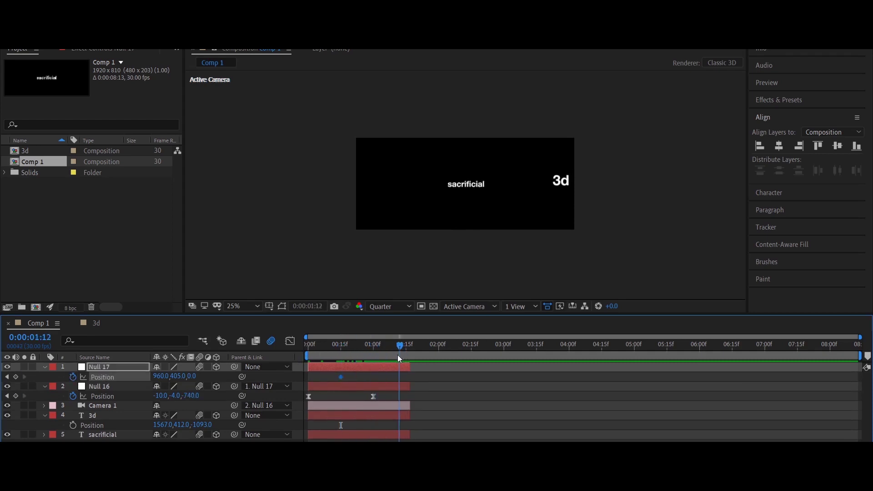
{"action": "left_click_drag", "start_coordinate": [159, 376], "coordinate": [565, 409]}
Ease the second null's position keyframes and adjust their speed handles for a sharp peak at about 0:00:00:23.
{"action": "left_click_drag", "start_coordinate": [433, 372], "coordinate": [282, 379]}
{"action": "left_click", "coordinate": [291, 340]}
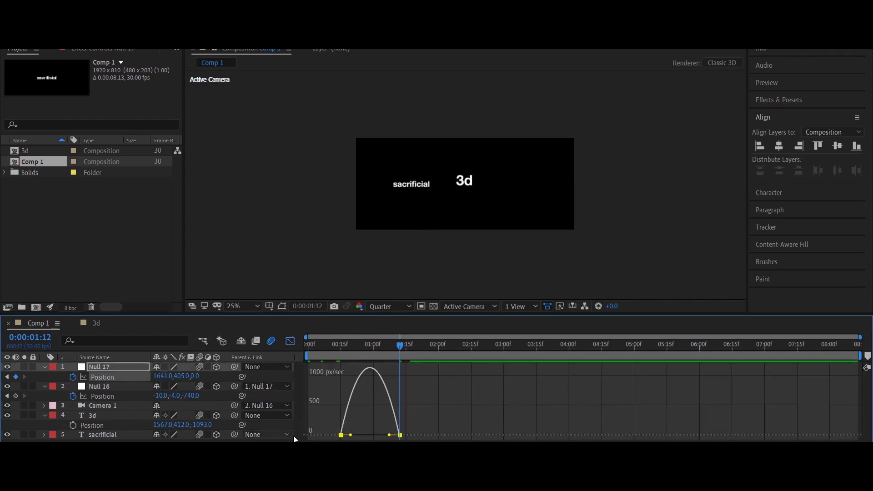
{"action": "left_click_drag", "start_coordinate": [389, 435], "coordinate": [357, 435]}
Preview the combined camera animation from the start and leave the Graph Editor.
{"action": "key", "text": "space"}
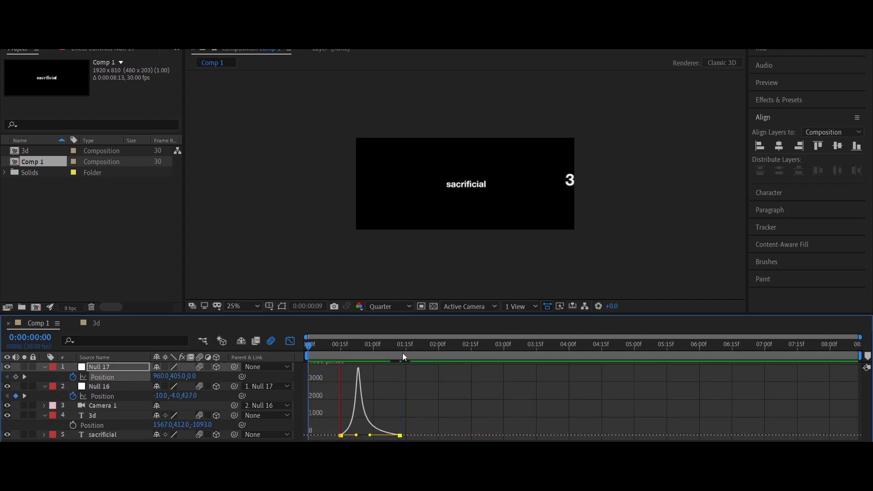
{"action": "left_click_drag", "start_coordinate": [346, 349], "coordinate": [234, 354]}
{"action": "key", "text": "space"}
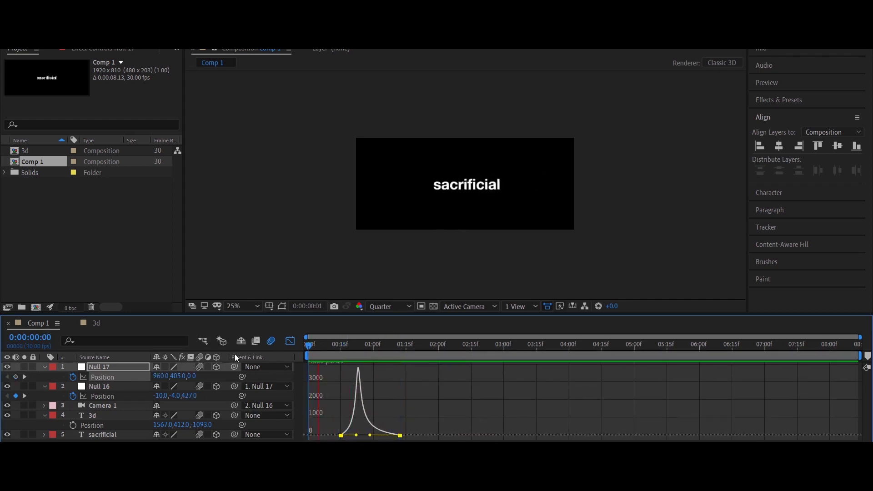
{"action": "left_click", "coordinate": [291, 342]}
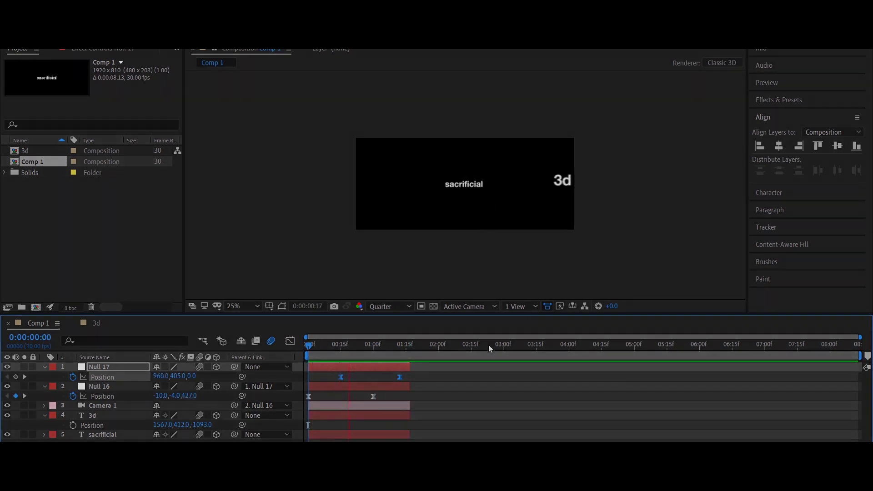
{"action": "key", "text": "space"}
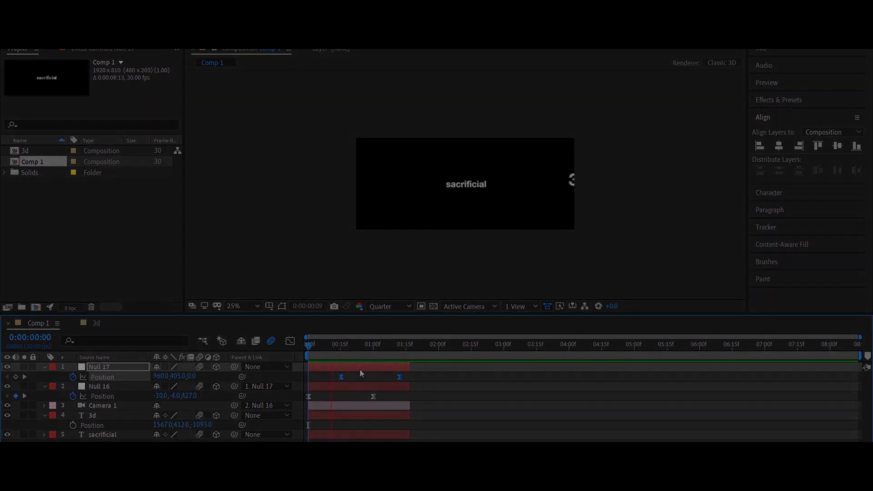